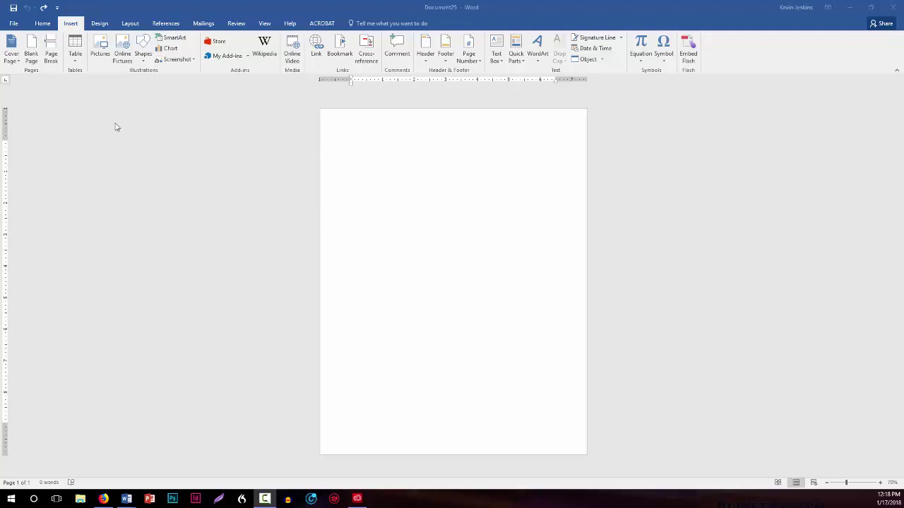
Bring the blank Document25 window into focus and show the Home tab formatting commands.
left_click(50, 32)
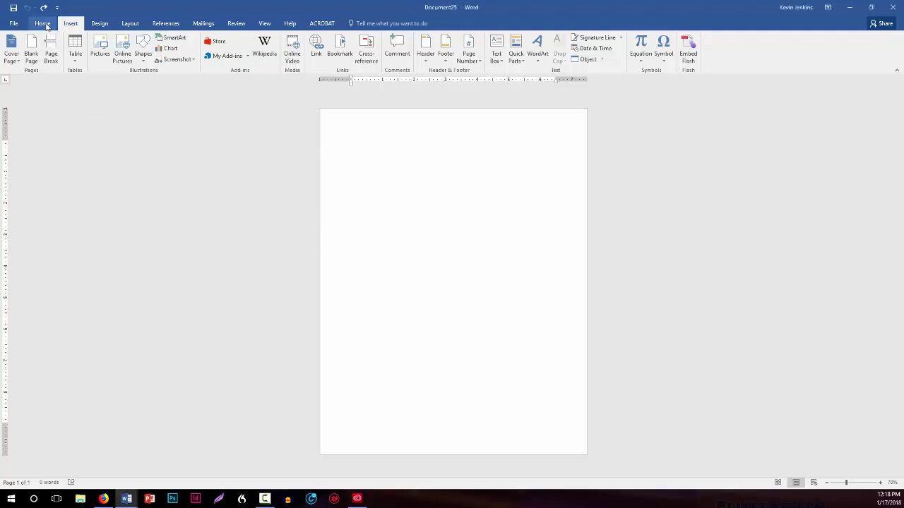
left_click(43, 24)
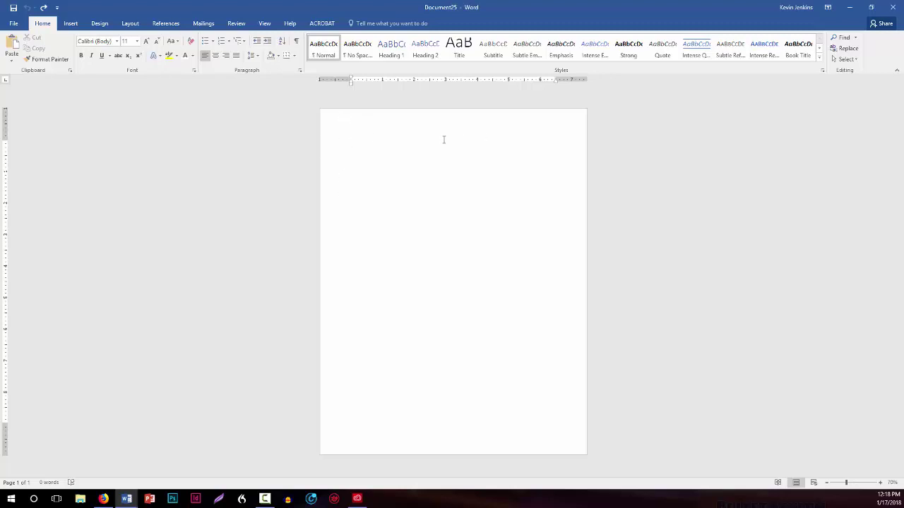
Insert the picture computer column 2.png as a tall narrow strip on the page.
left_click(73, 24)
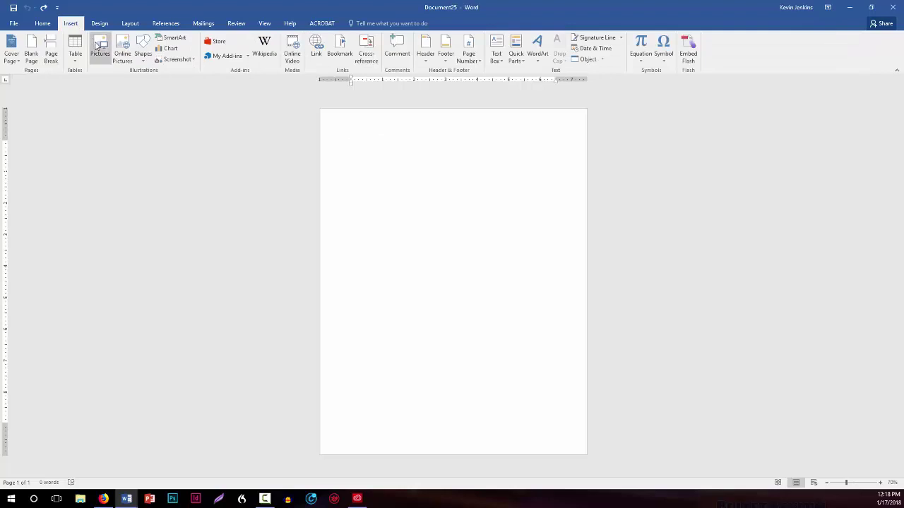
left_click(97, 46)
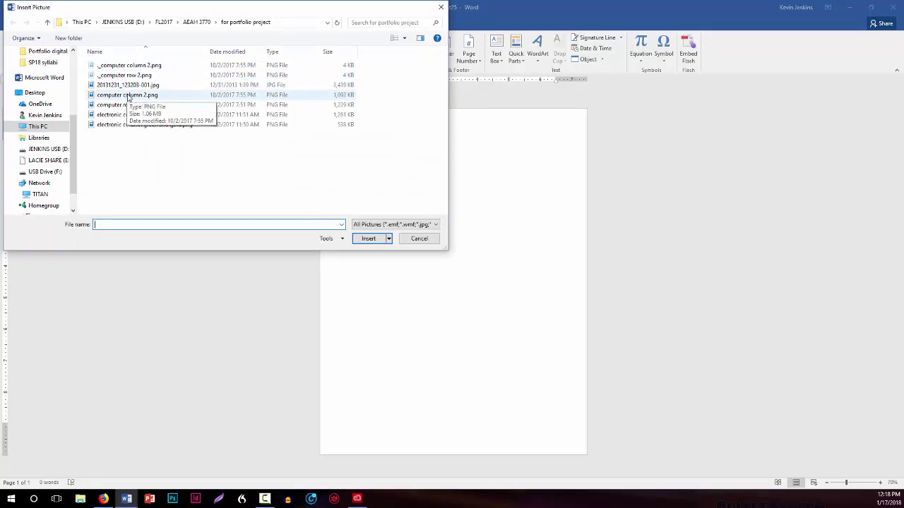
double_click(128, 95)
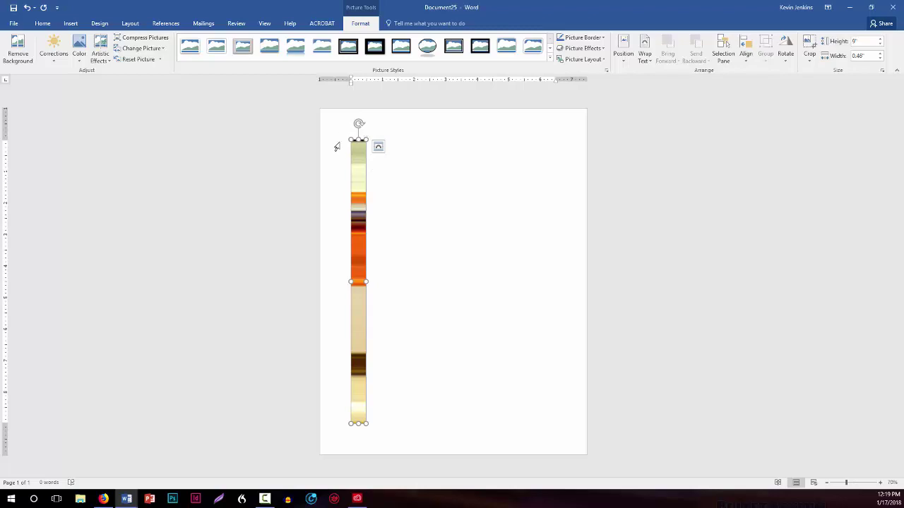
Set the colour strip's text wrapping to Behind Text.
left_click(372, 170)
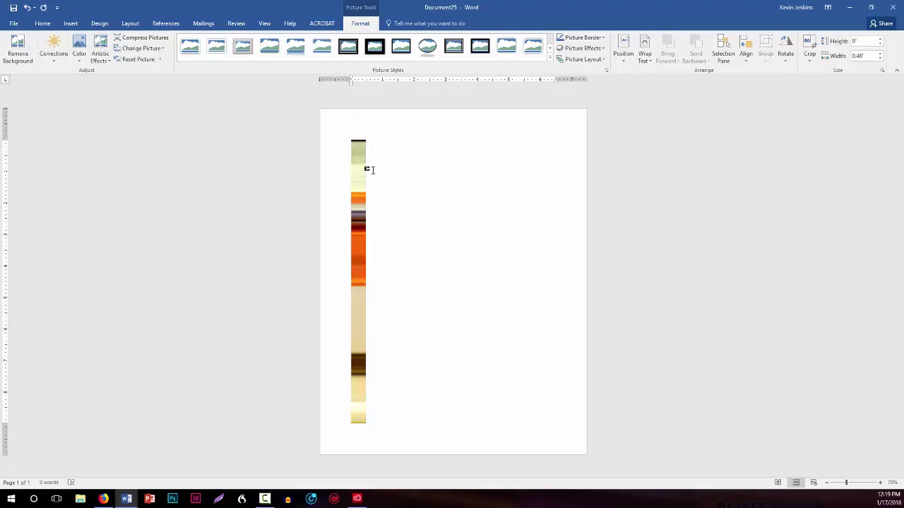
left_click(358, 175)
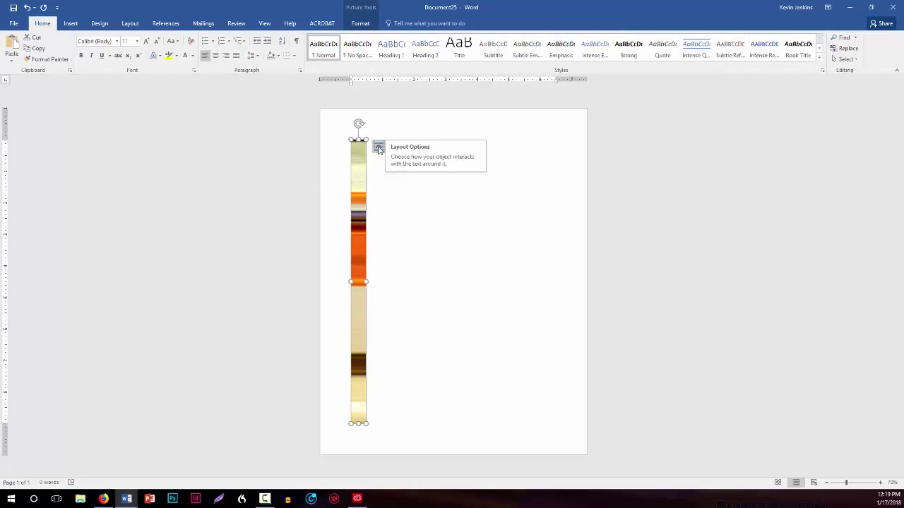
left_click(379, 148)
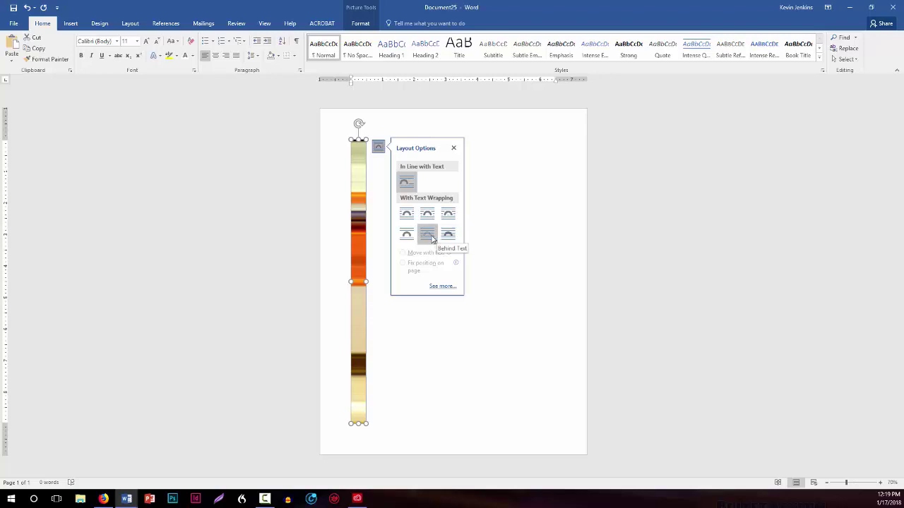
left_click(432, 239)
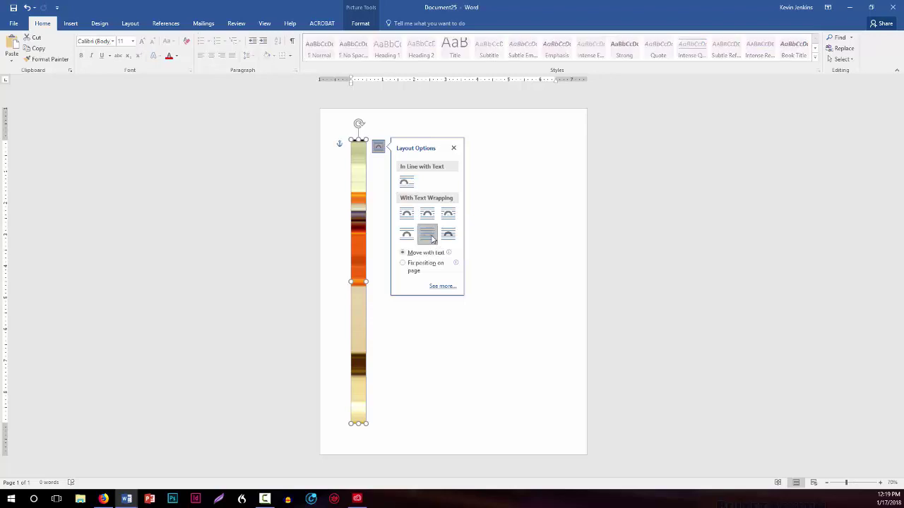
left_click(361, 173)
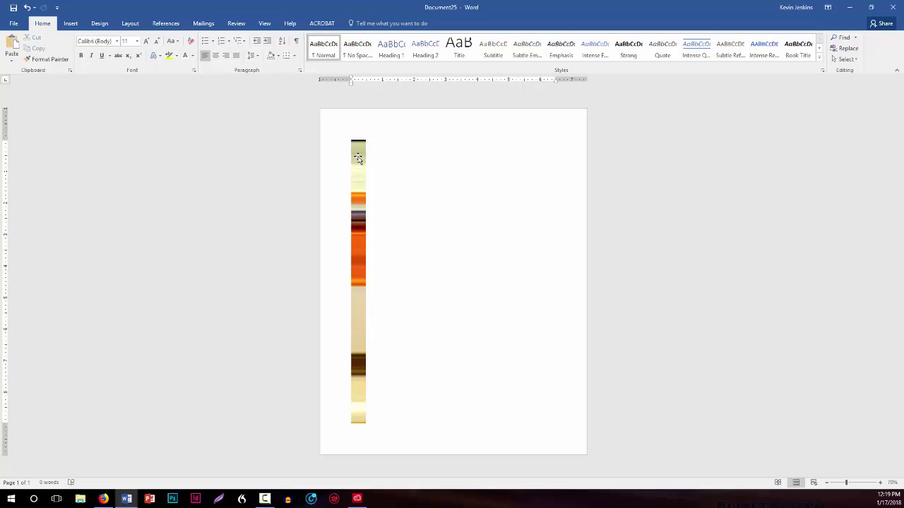
Move the strip to the page's top-left edge, stretch it to the bottom, and widen it slightly.
left_click_drag(357, 159, 326, 124)
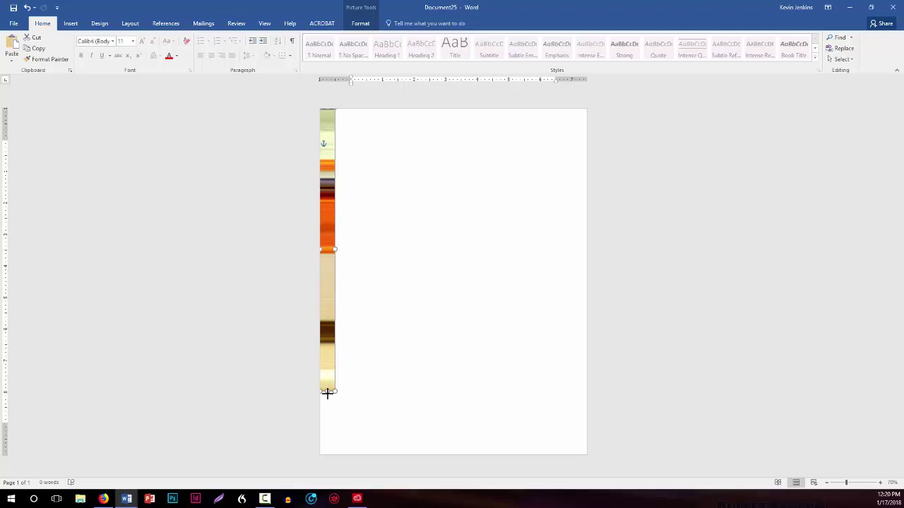
left_click_drag(327, 393, 324, 459)
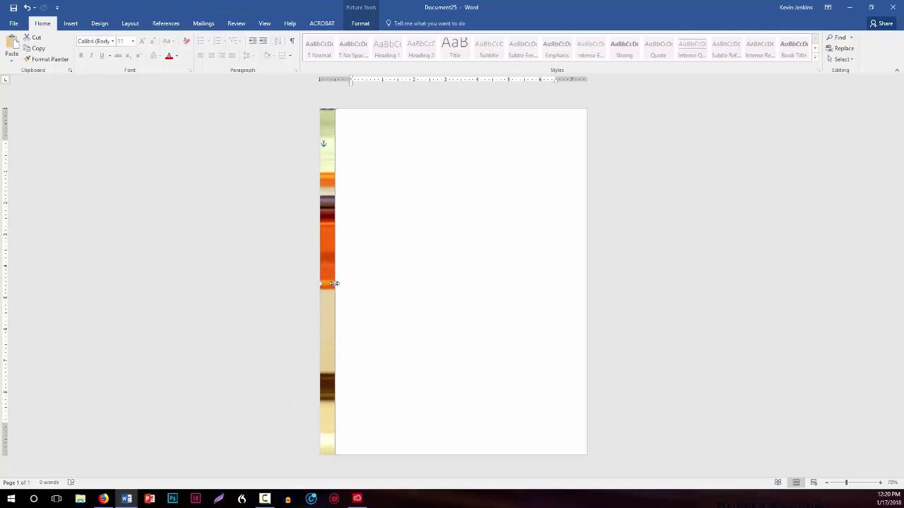
left_click_drag(334, 283, 338, 282)
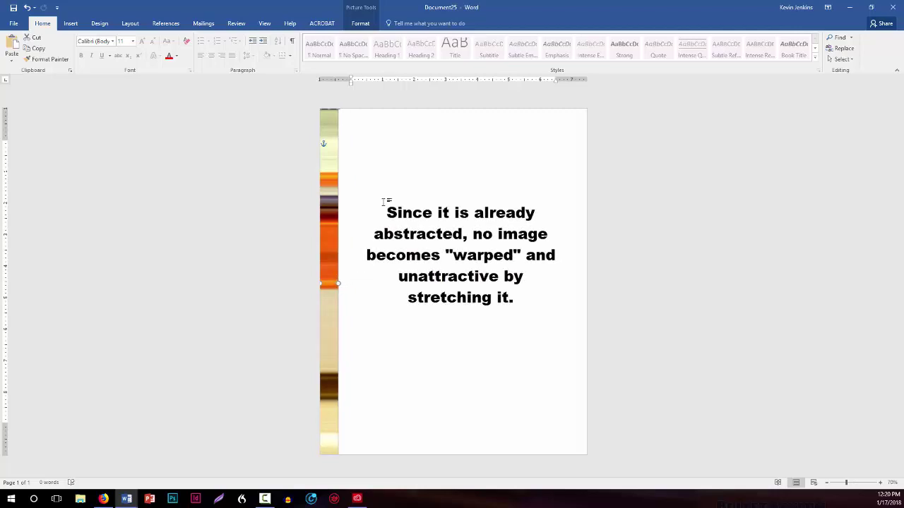
left_click(401, 167)
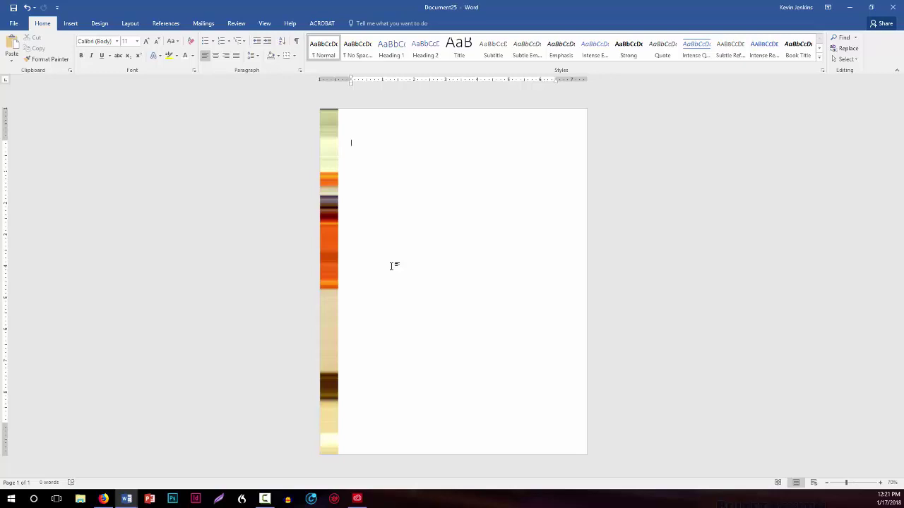
Type filler text and add line breaks so the document gains a second page.
type("asdfasdf a l")
key("Return")
key("Return")
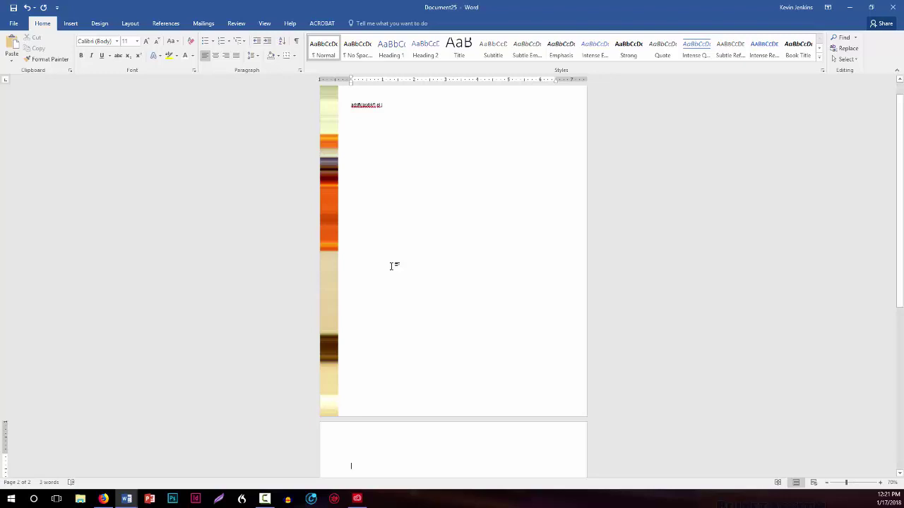
scroll(412, 345, "down", 5)
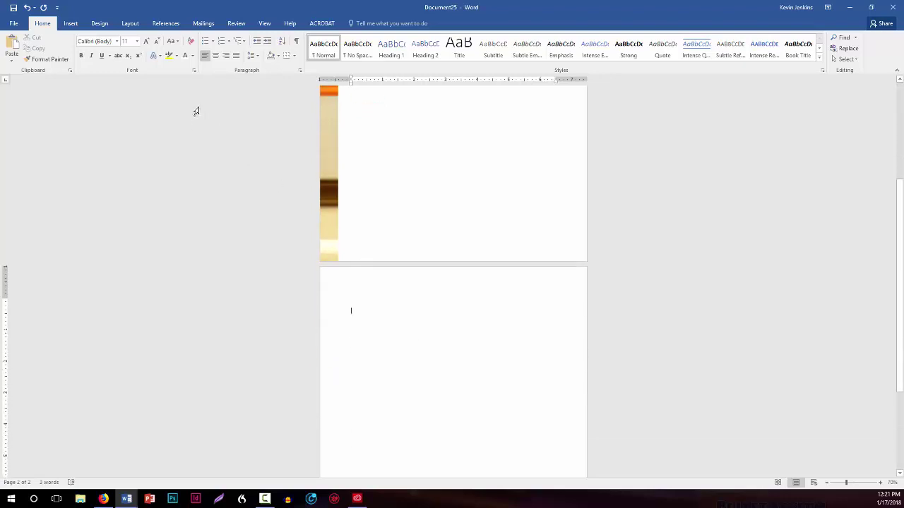
left_click(78, 24)
left_click(104, 47)
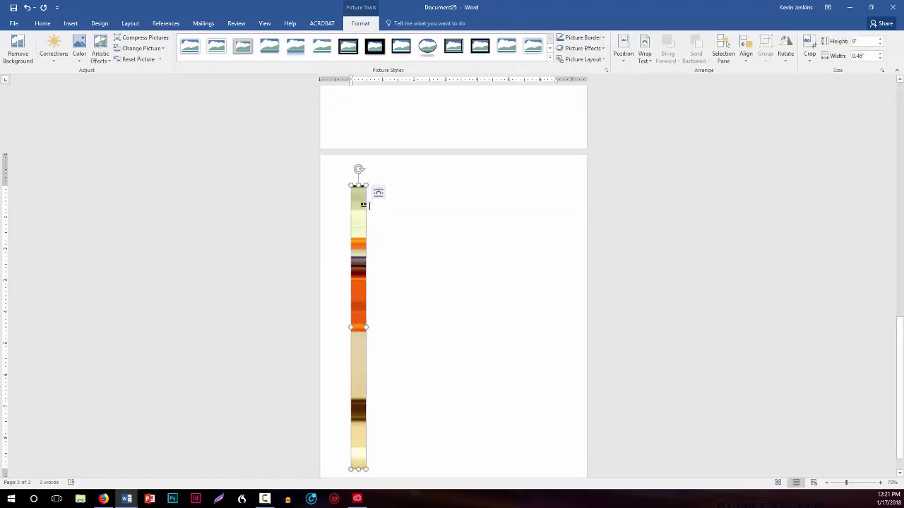
left_click(368, 205)
key("Return")
scroll(365, 174, "up", 2)
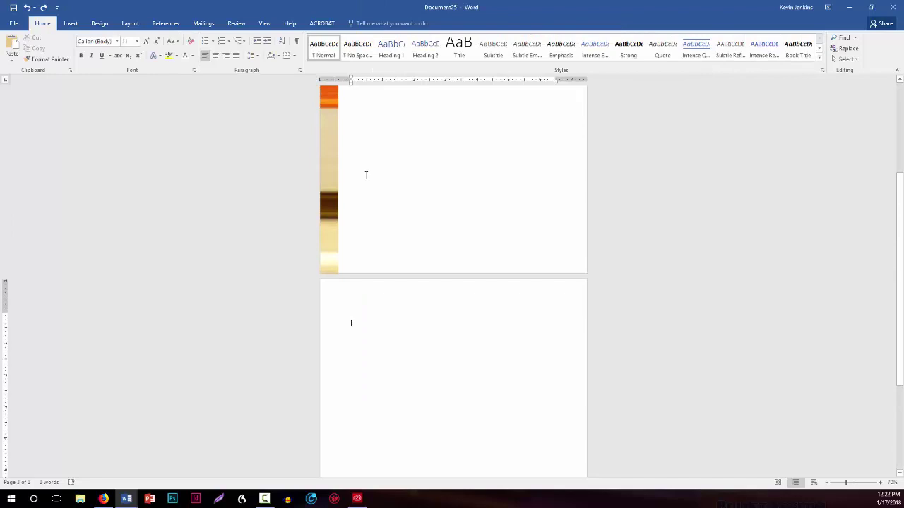
scroll(326, 164, "up", 2)
Copy page 1's colour strip, paste it onto page 2, and move it to the left edge.
left_click(326, 163)
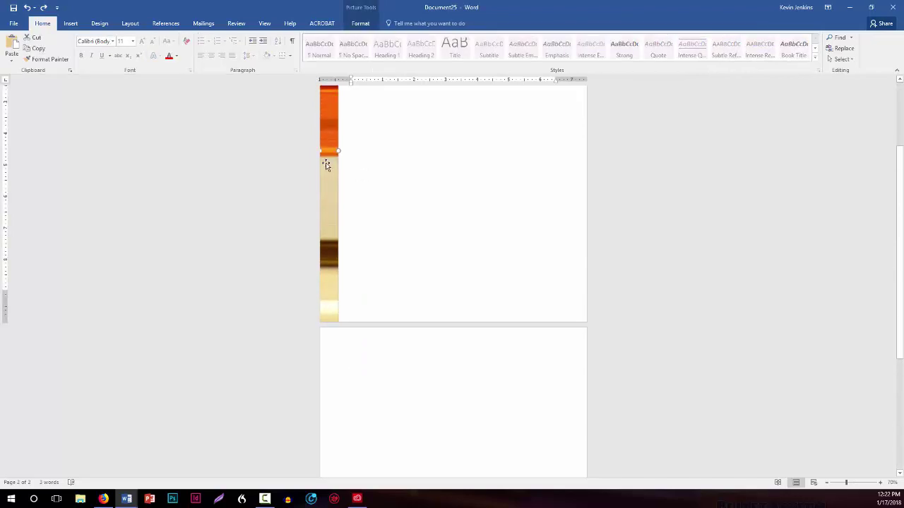
scroll(358, 271, "down", 2)
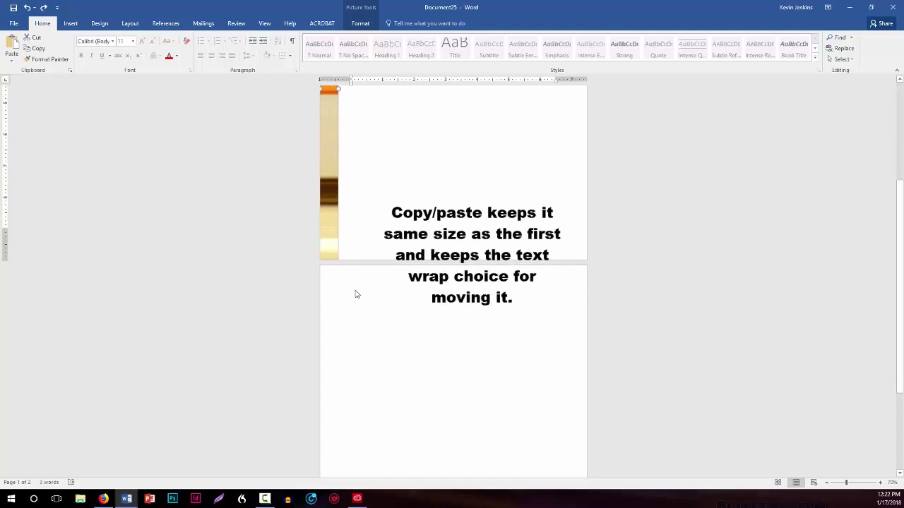
scroll(357, 295, "down", 1)
left_click(355, 290)
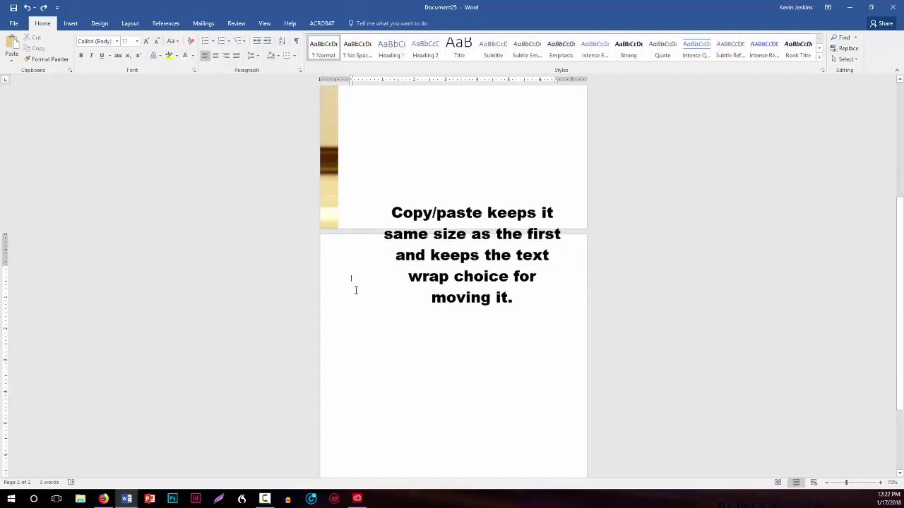
key("ctrl+v")
scroll(355, 291, "down", 3)
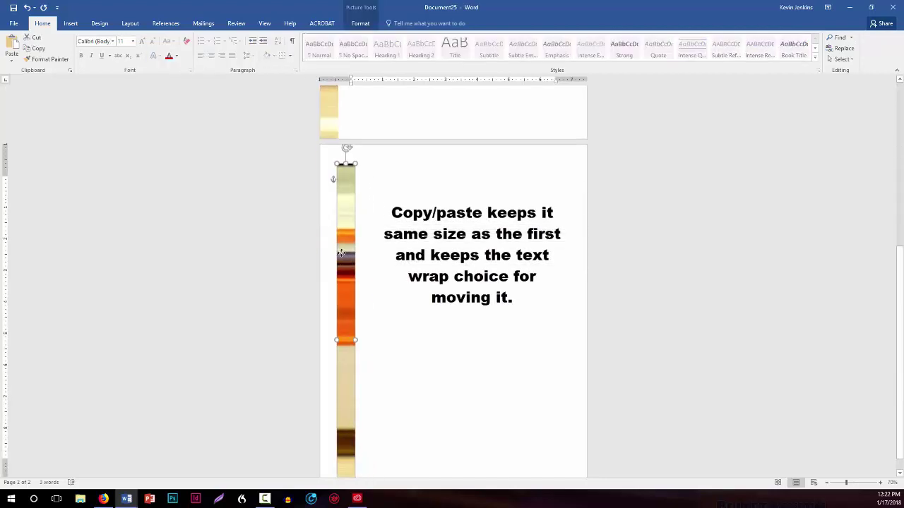
left_click_drag(341, 252, 328, 236)
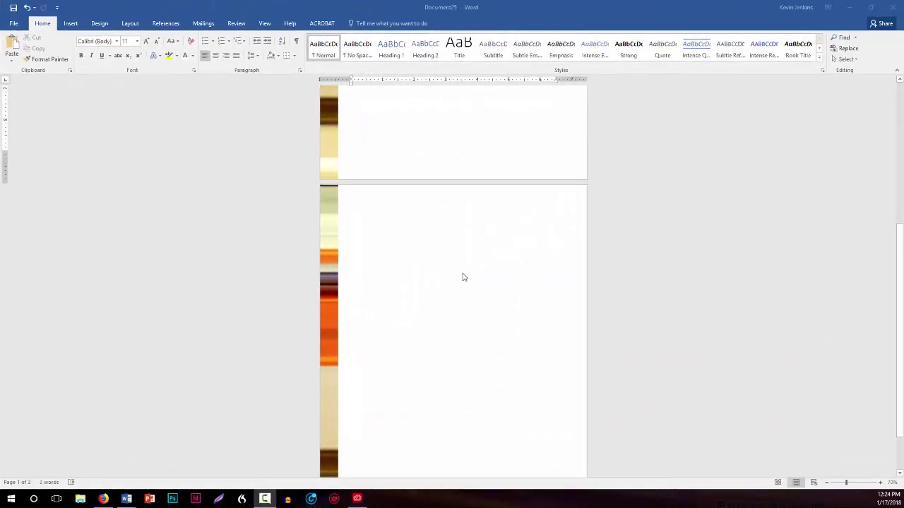
Return to page 1 and open its header area for editing.
scroll(462, 276, "up", 5)
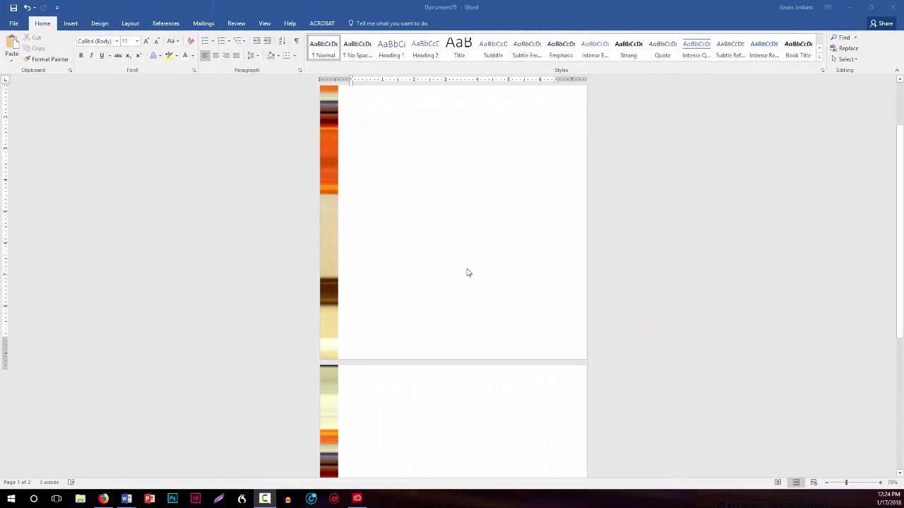
scroll(467, 273, "up", 3)
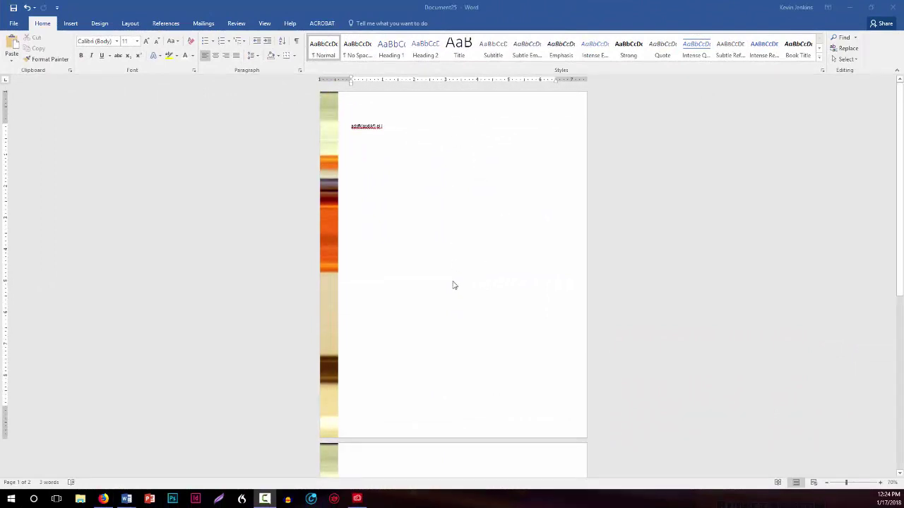
double_click(443, 107)
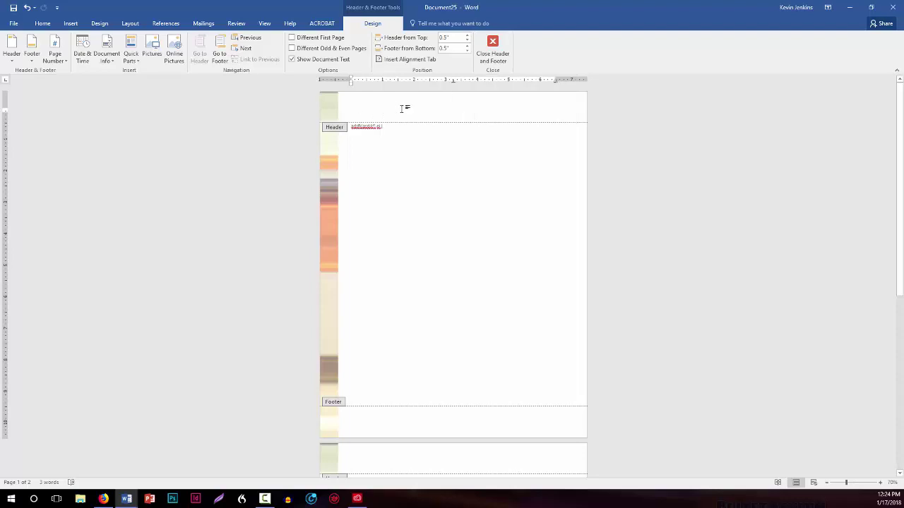
Insert the picture computer row 2.png into the header.
left_click(70, 23)
left_click(99, 51)
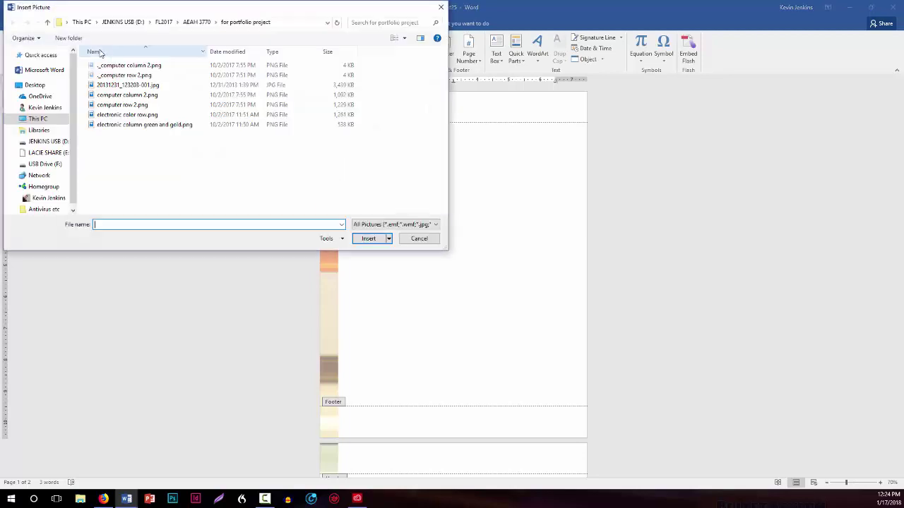
double_click(122, 106)
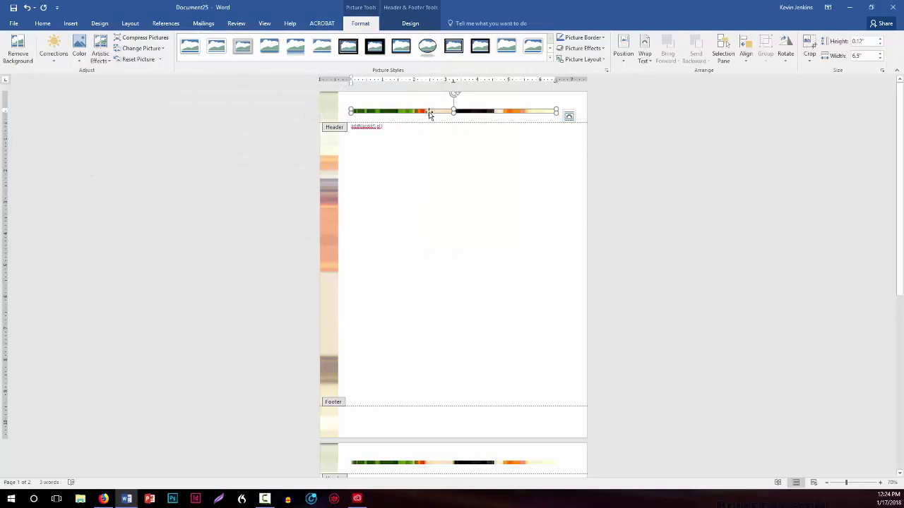
Set the header band to In Front of Text, shift it right, and nudge it up three steps.
left_click(569, 116)
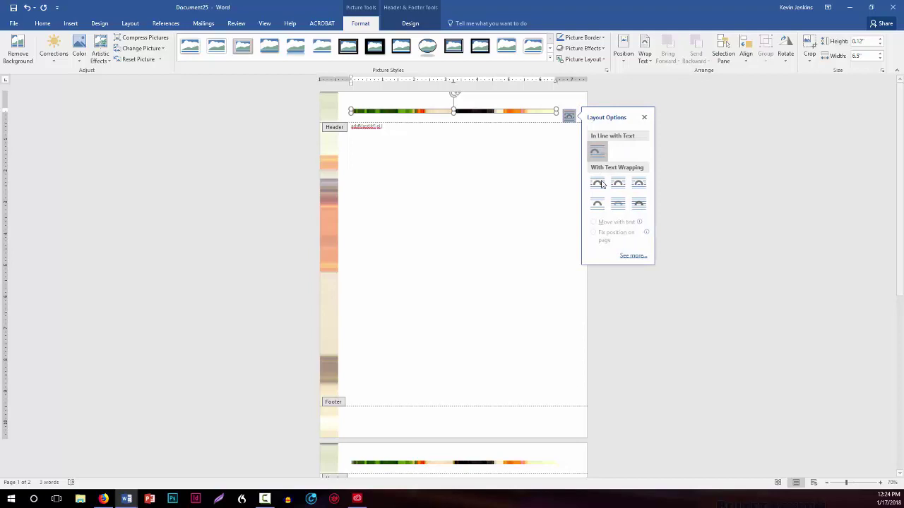
left_click(619, 203)
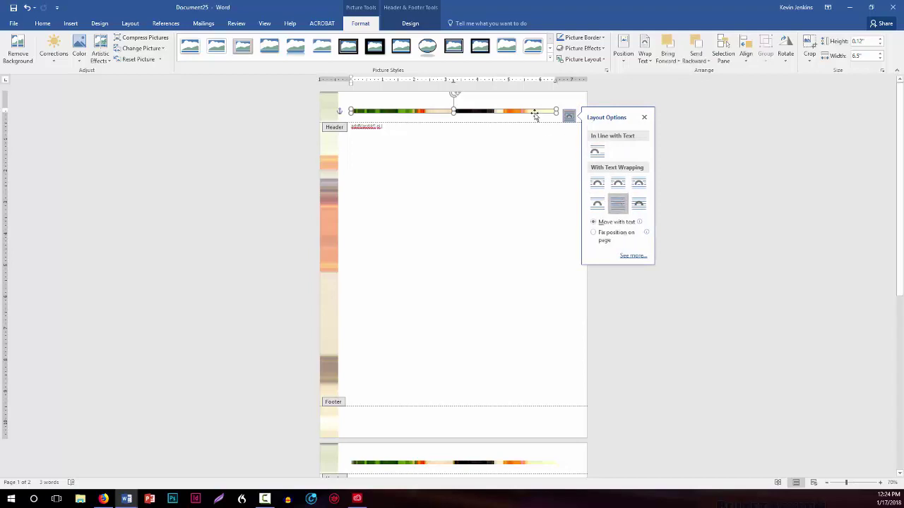
left_click_drag(534, 111, 561, 118)
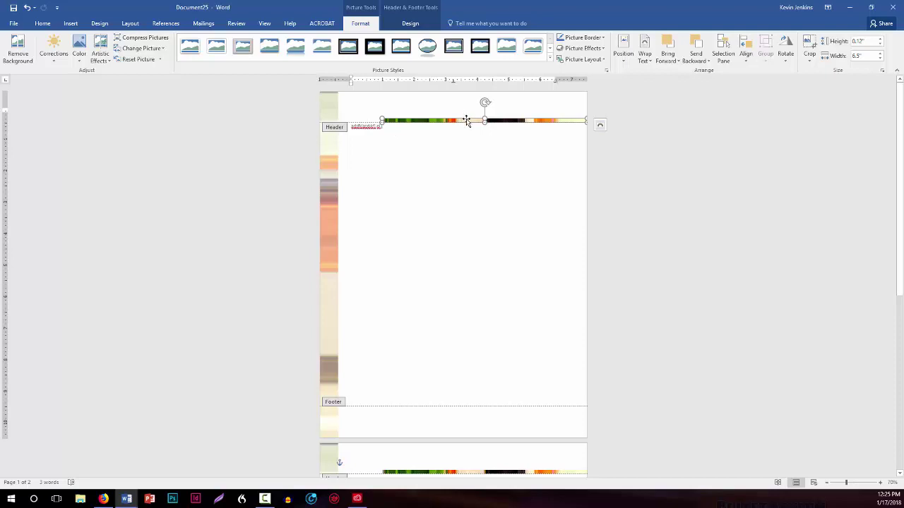
key("Up")
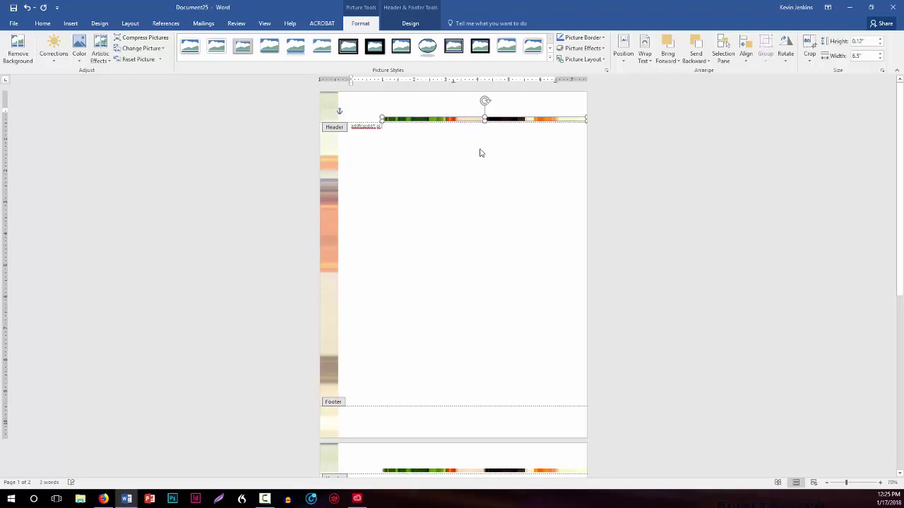
key("Up")
key("Up")
key("Up")
key("Up")
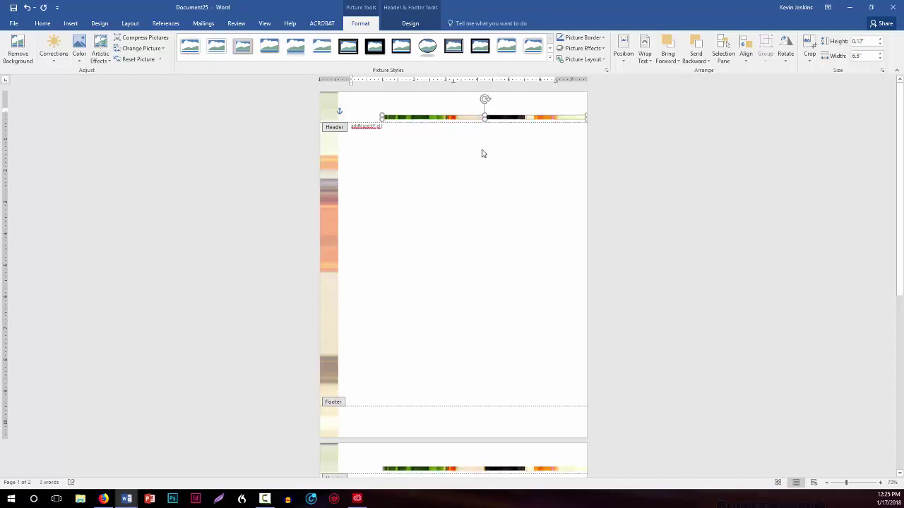
key("Up")
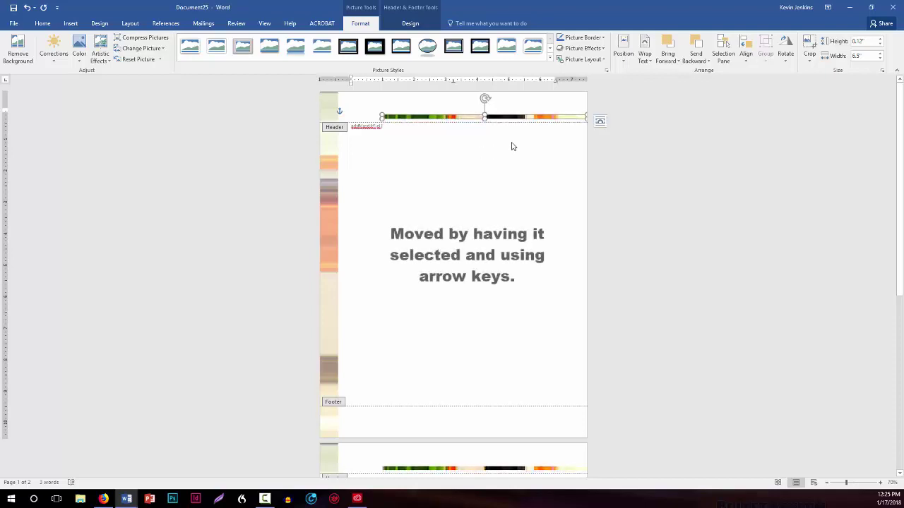
Type 'First Last Name', 'email address' and 'website' separated by tabs in the header.
left_click(420, 107)
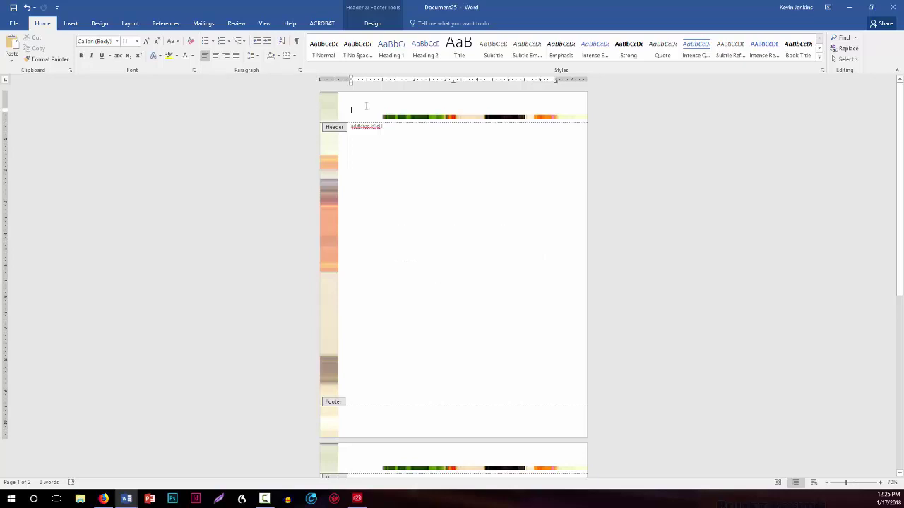
type("n")
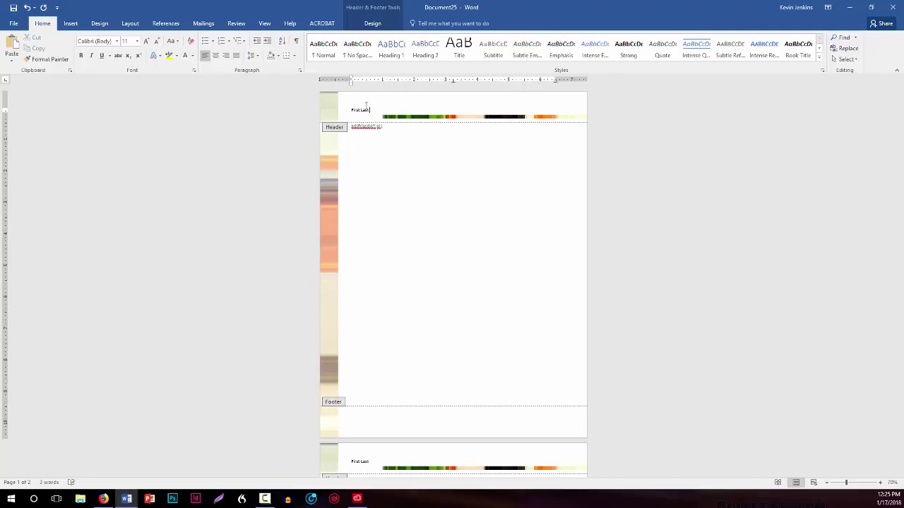
key("BackSpace")
key("BackSpace")
key("BackSpace")
type("Name")
type("email address\twebsite")
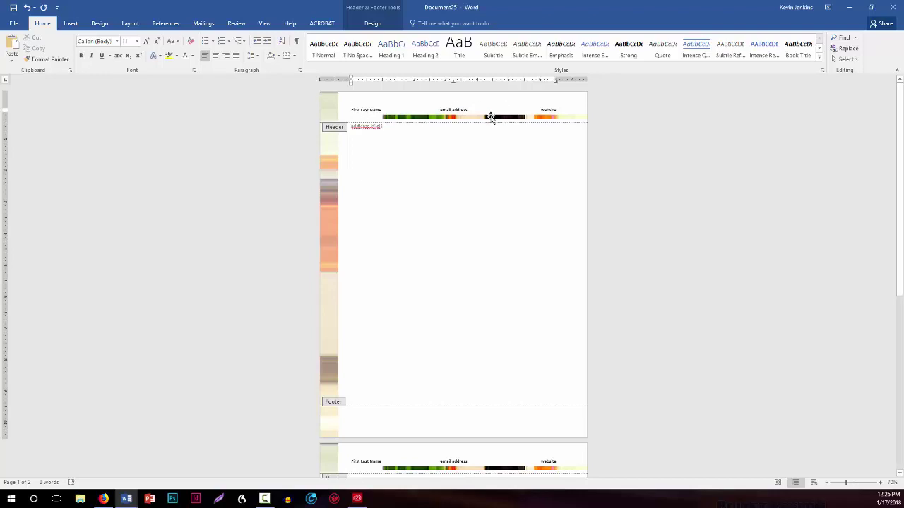
Copy the header colour band into the footer and align it to the page's left edge.
left_click(491, 117)
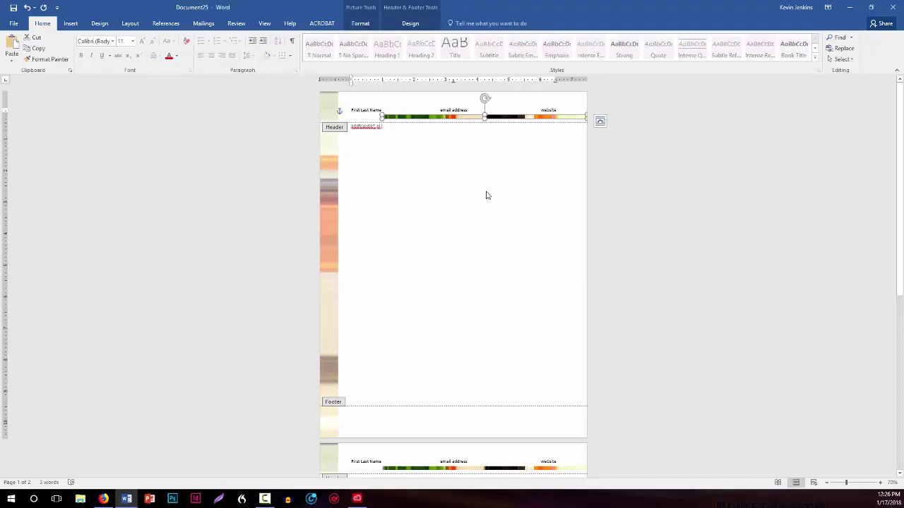
double_click(495, 417)
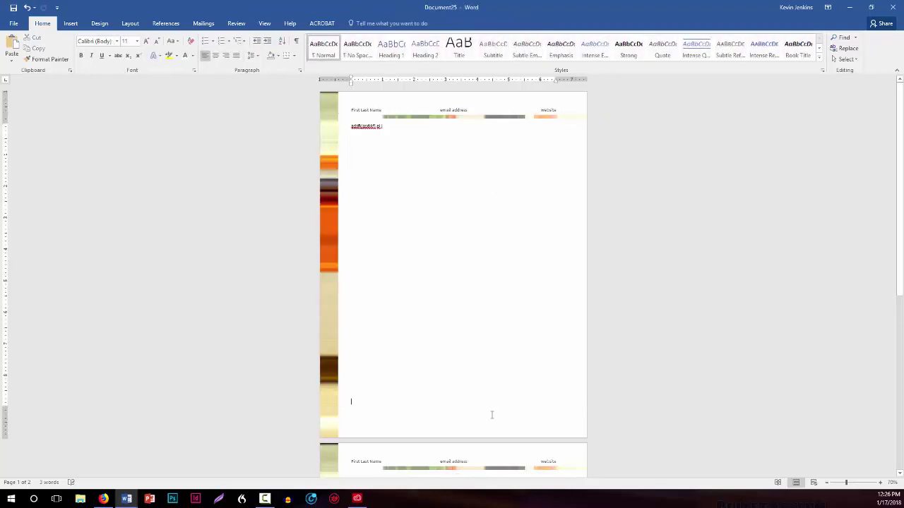
double_click(488, 421)
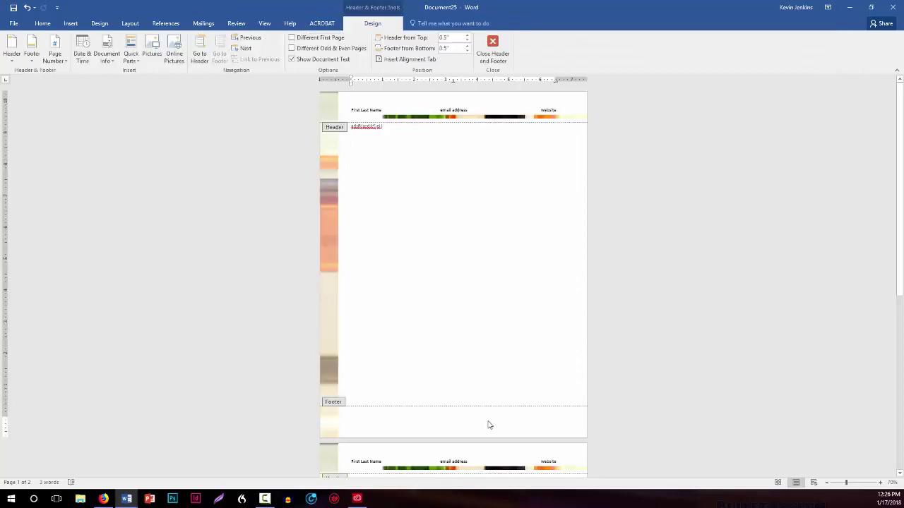
key("ctrl+v")
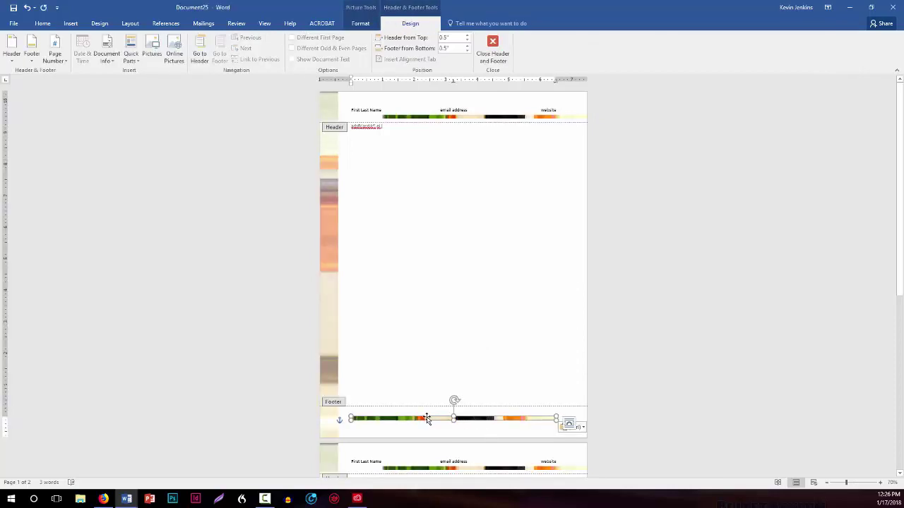
mouse_move(425, 420)
left_mouse_down()
mouse_move(400, 416)
mouse_move(416, 410)
mouse_move(393, 412)
mouse_move(411, 412)
left_mouse_up()
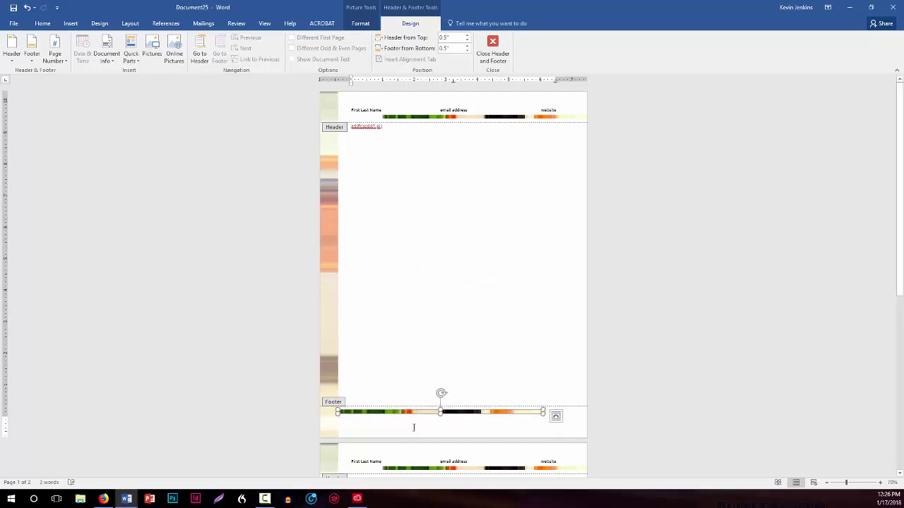
left_click(414, 426)
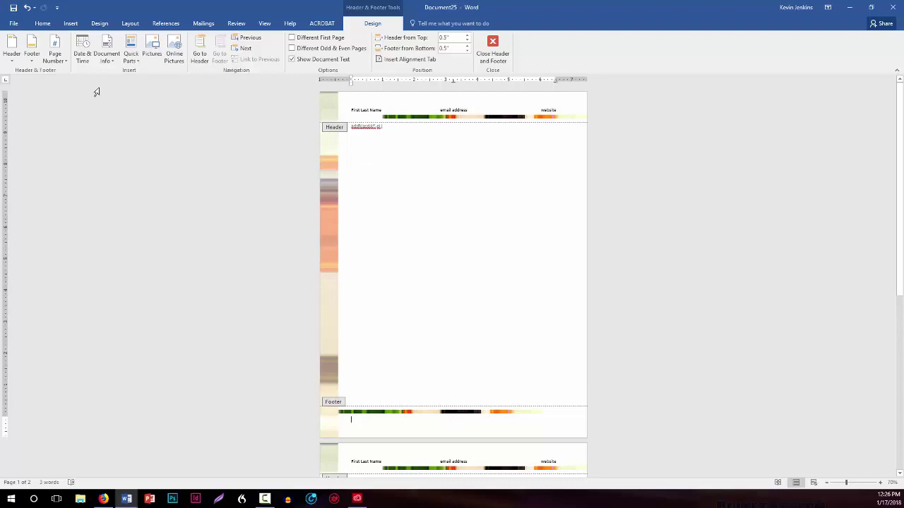
Add a centred Plain Number 2 page number at the bottom of the page.
left_click(54, 60)
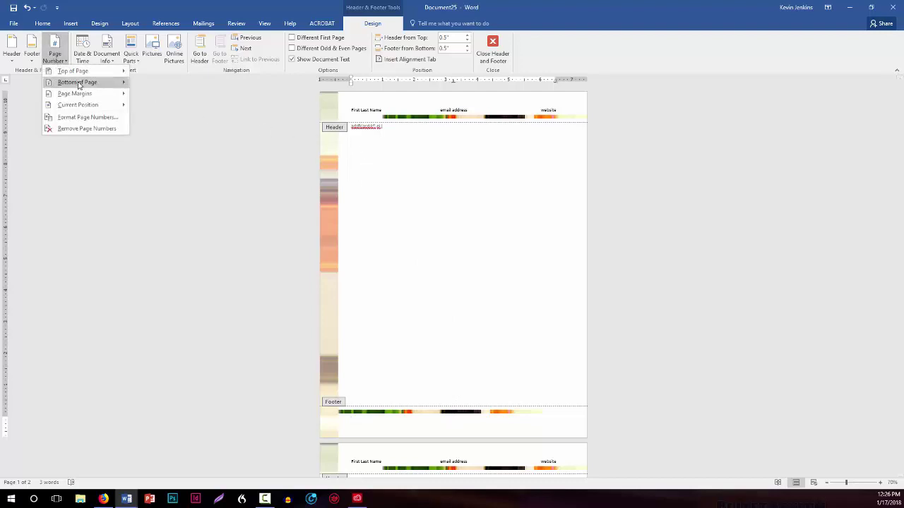
mouse_move(121, 83)
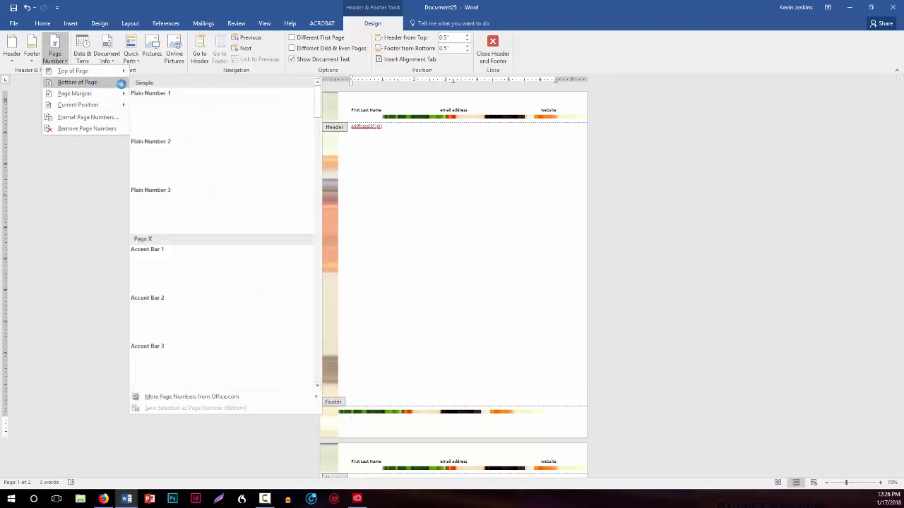
left_click(220, 169)
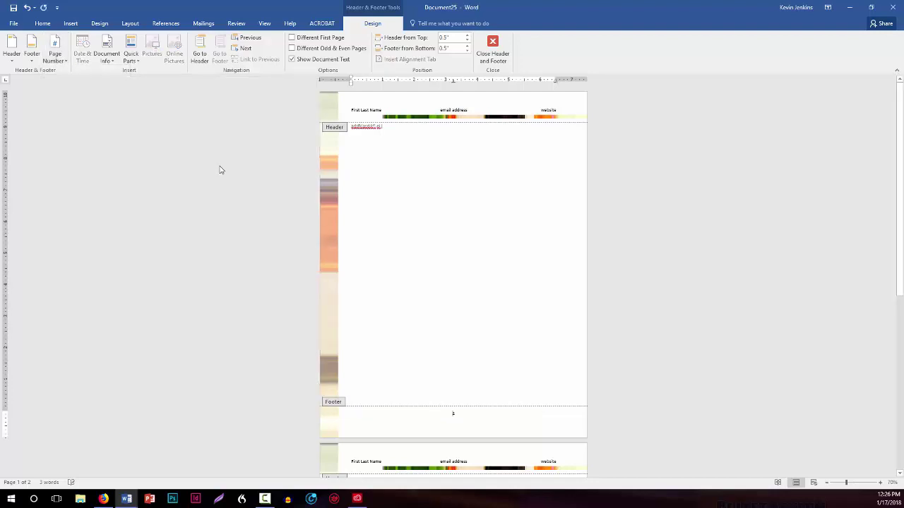
Re-paste the colour band into the footer beside the page number and align it left.
left_click(431, 413)
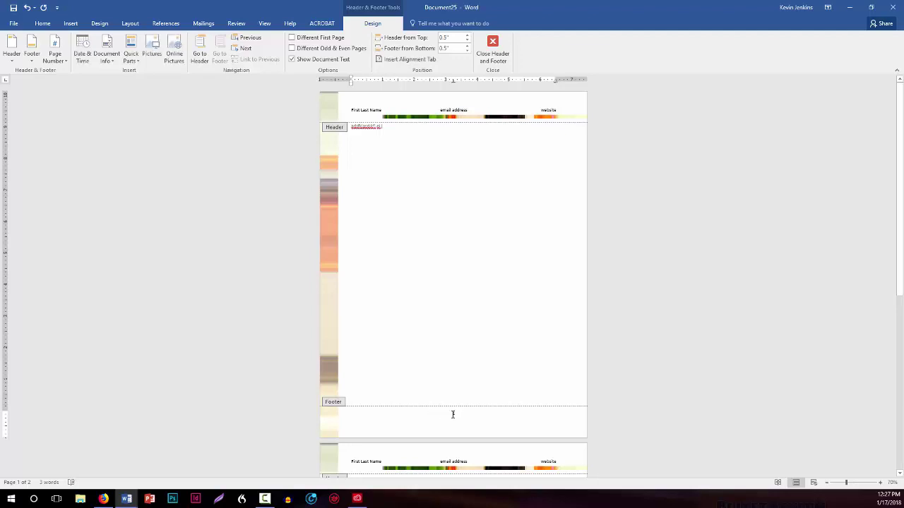
left_click(460, 415)
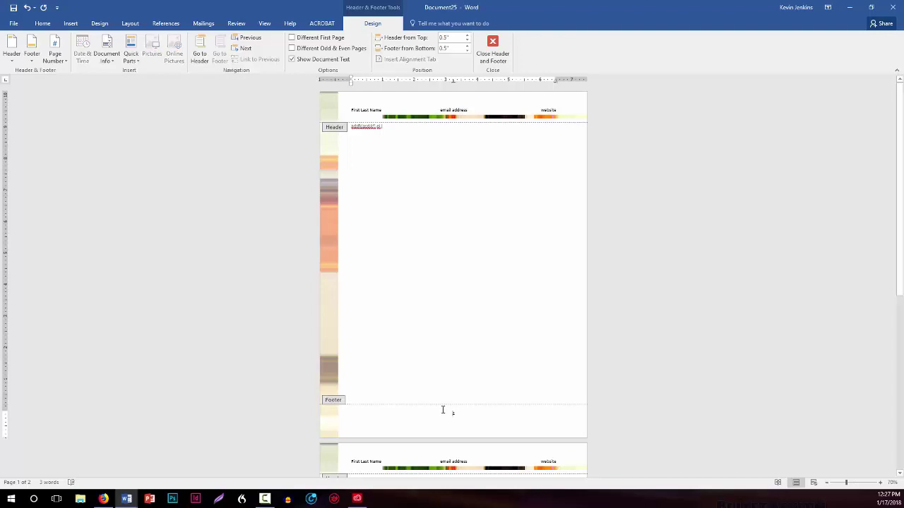
left_click(443, 409)
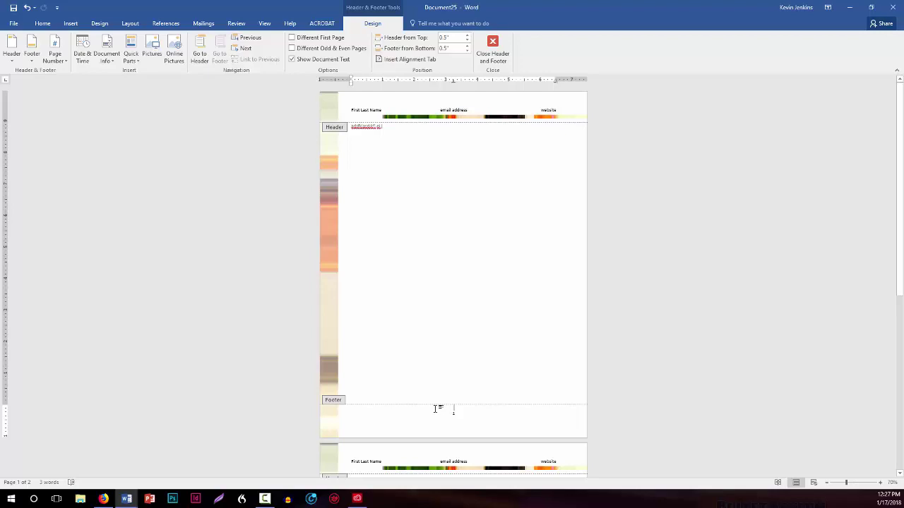
key("ctrl+v")
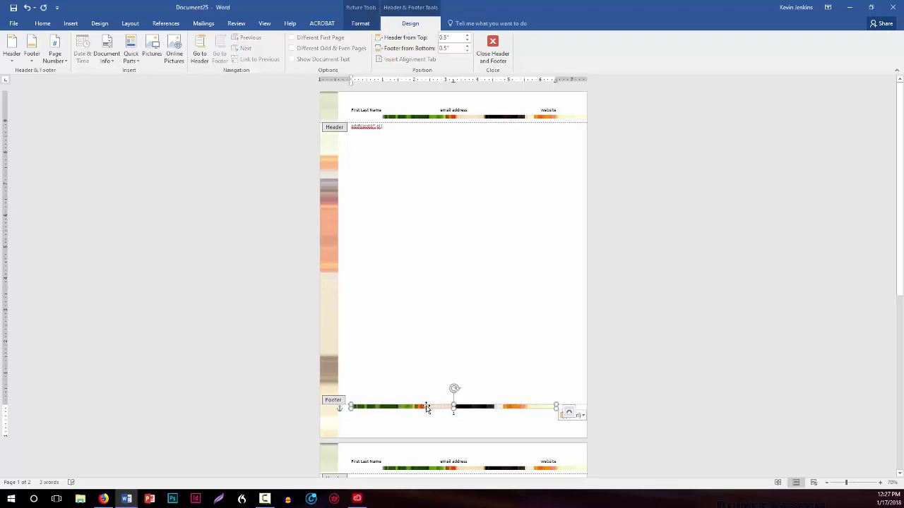
left_click_drag(418, 407, 405, 406)
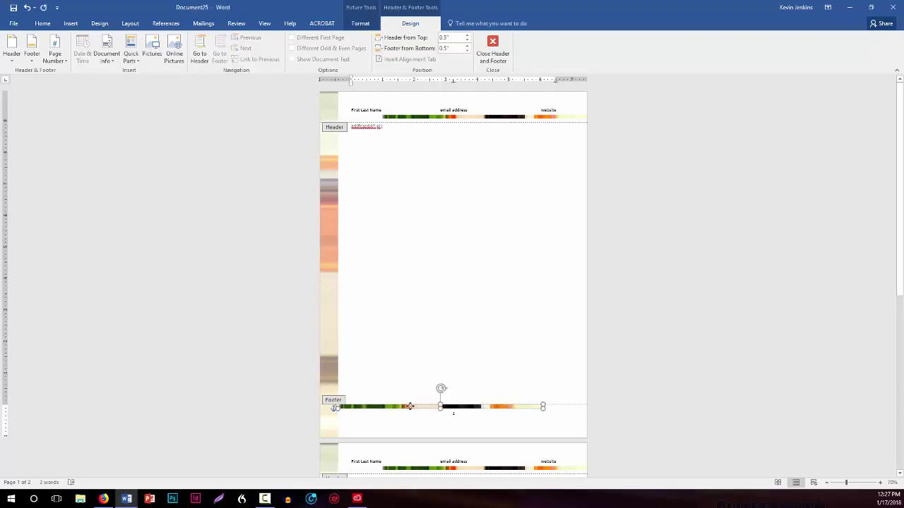
left_click(409, 419)
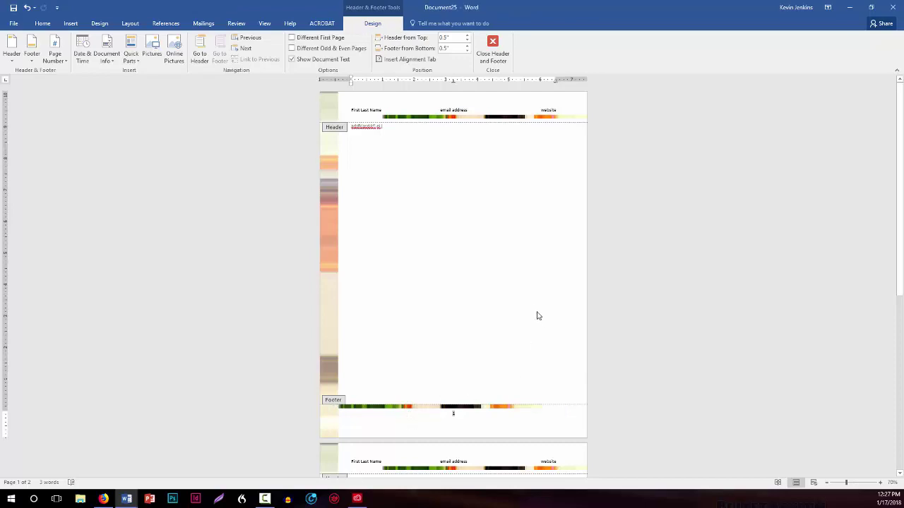
left_click(493, 44)
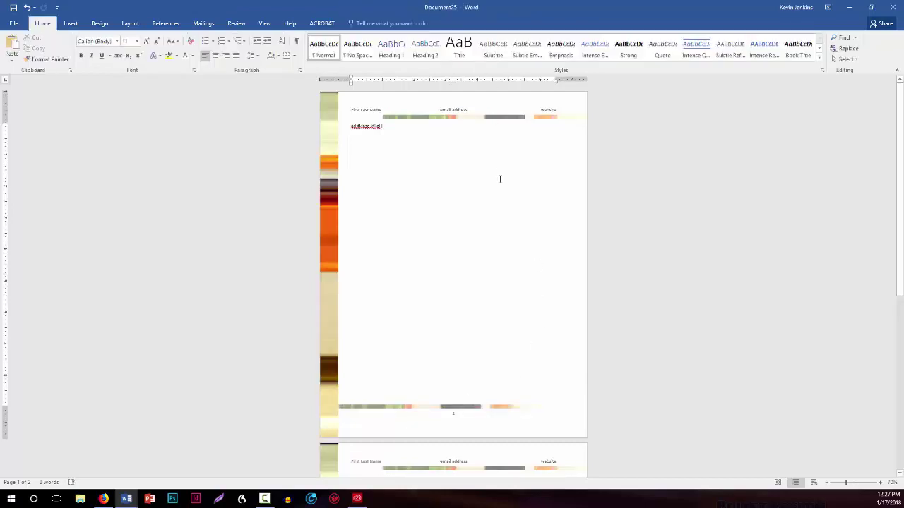
scroll(500, 176, "down", 2)
scroll(503, 173, "down", 6)
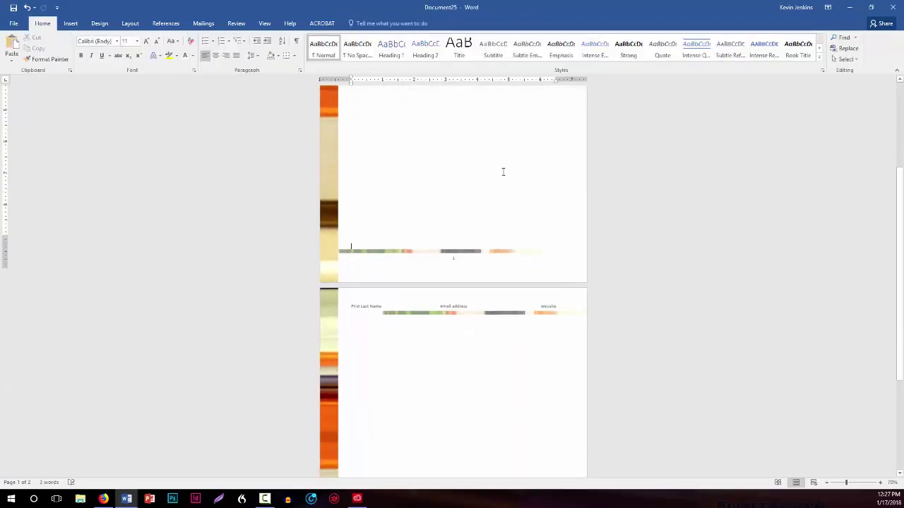
scroll(503, 175, "down", 1)
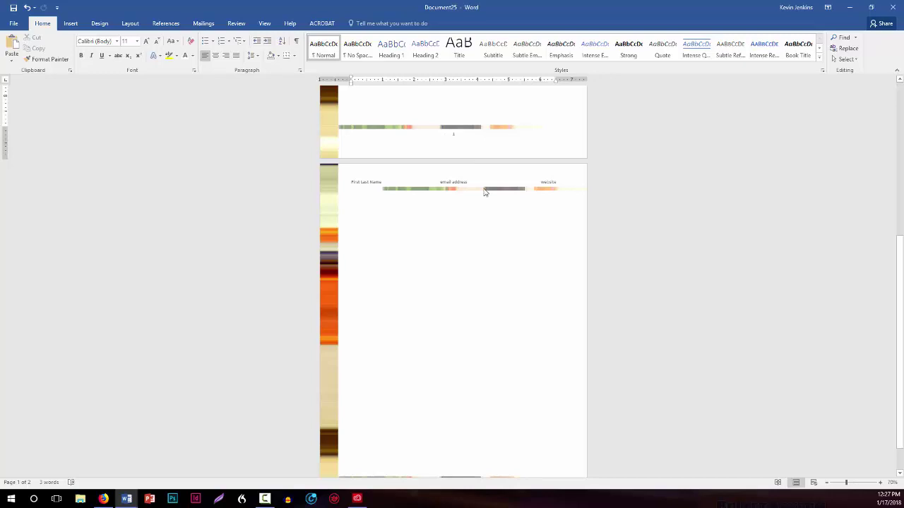
scroll(500, 253, "down", 2)
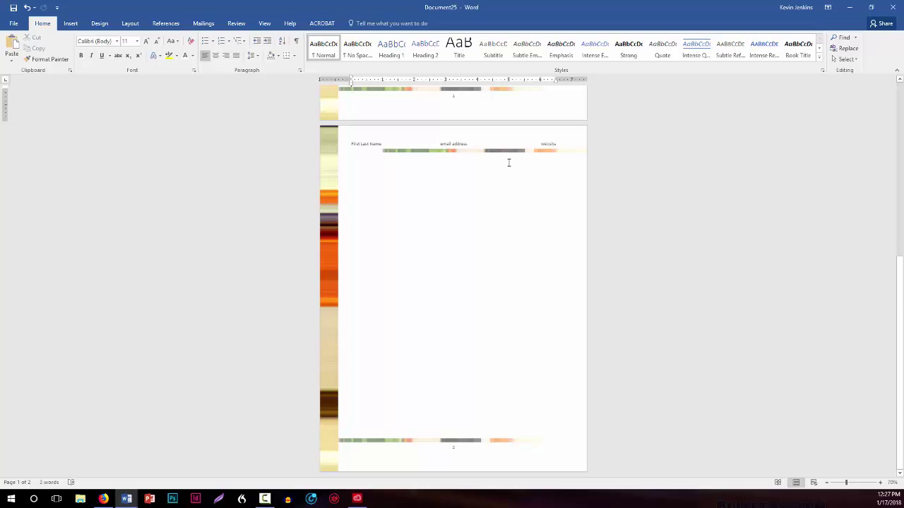
scroll(500, 232, "up", 8)
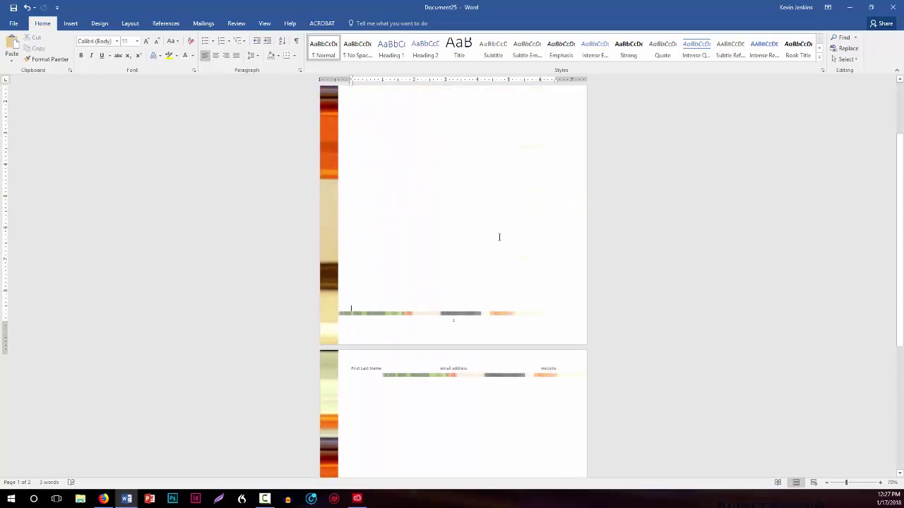
scroll(499, 237, "up", 1)
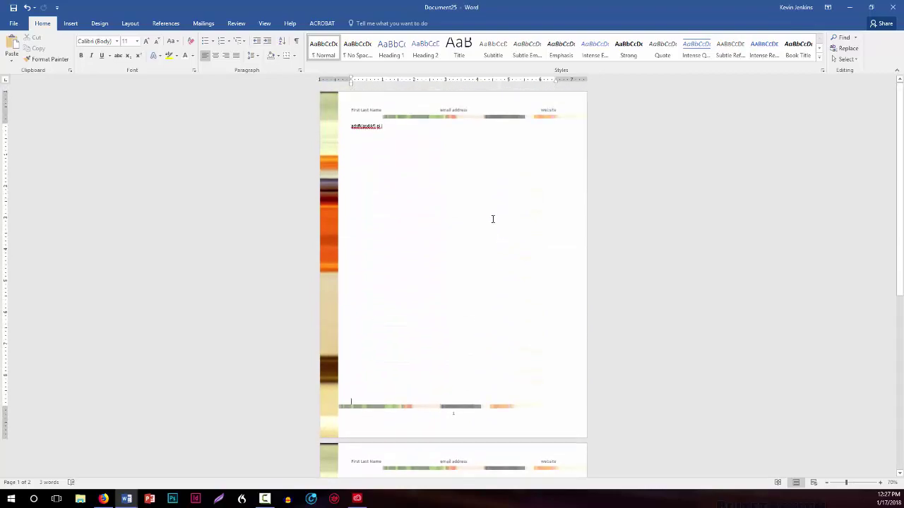